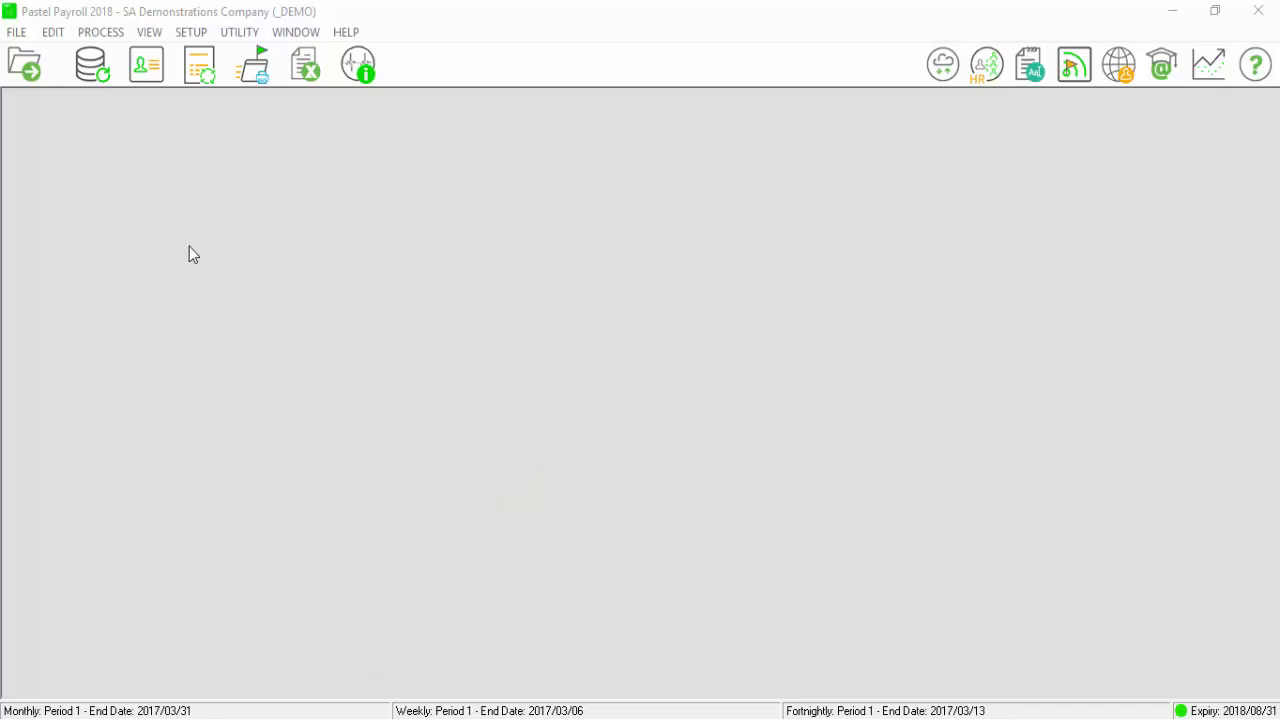
Back up the demo company data to the BACKUPS folder and test the backup successfully.
click(16, 32)
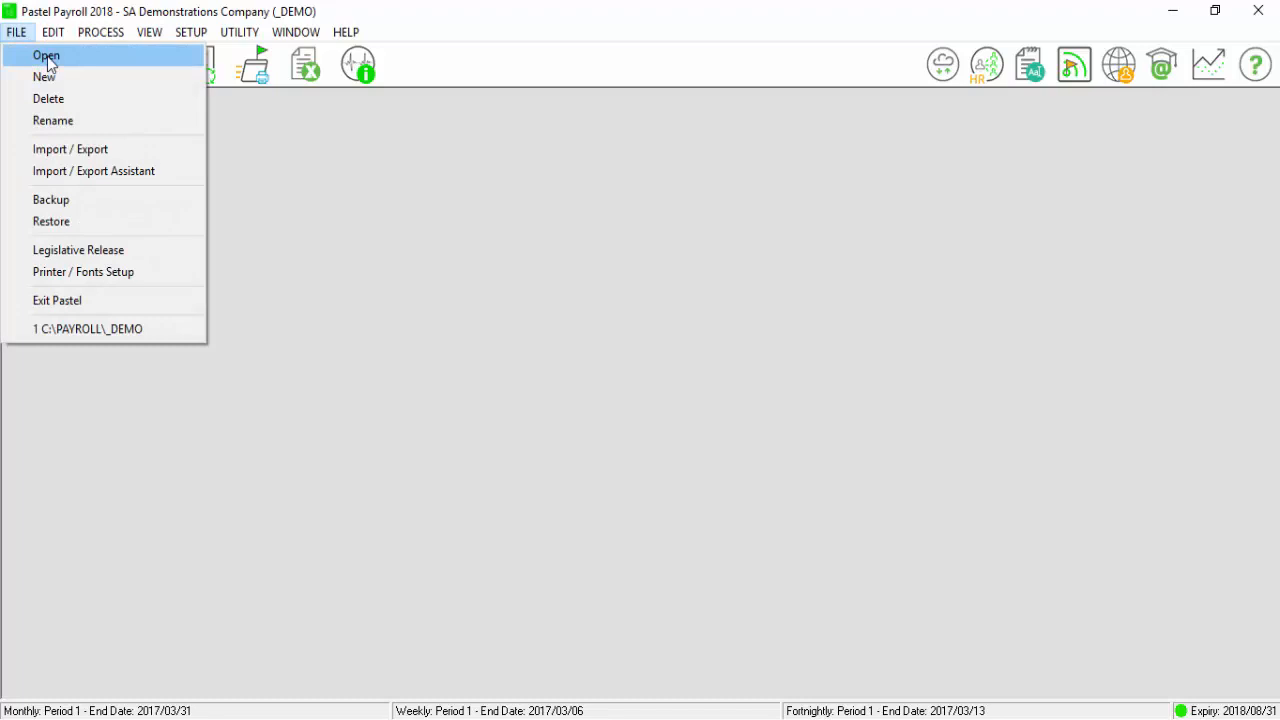
click(141, 202)
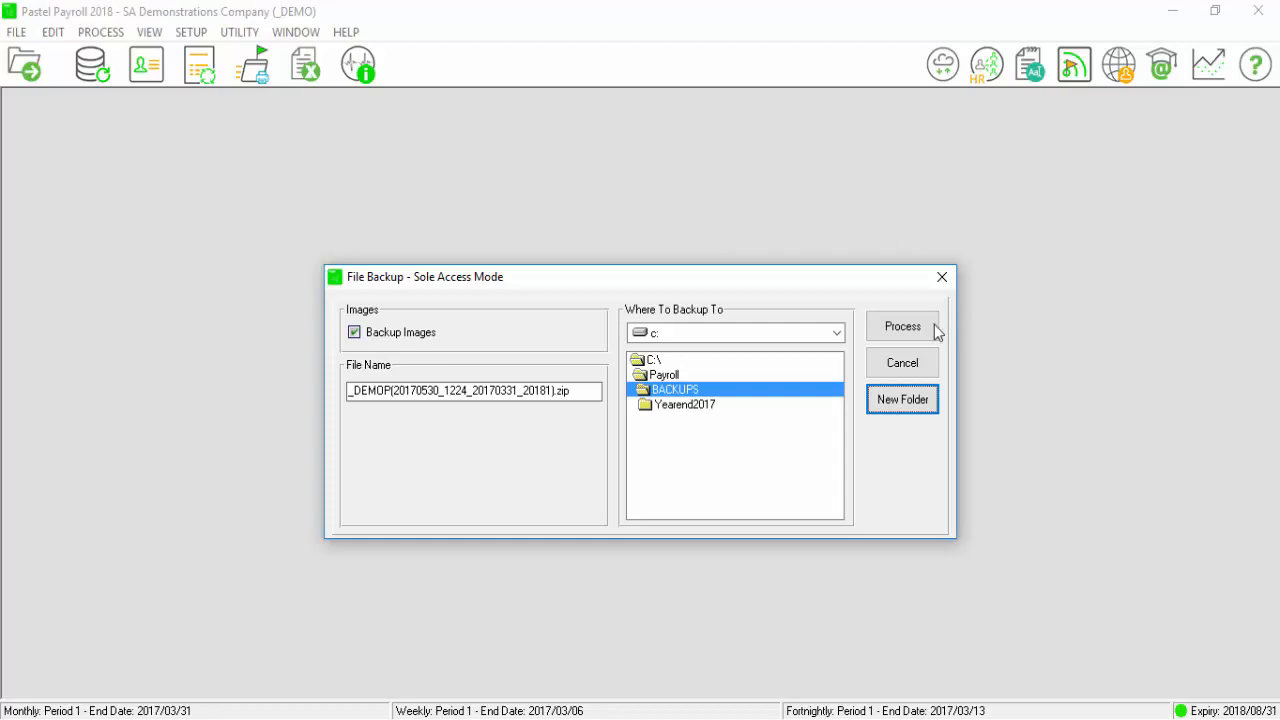
click(902, 326)
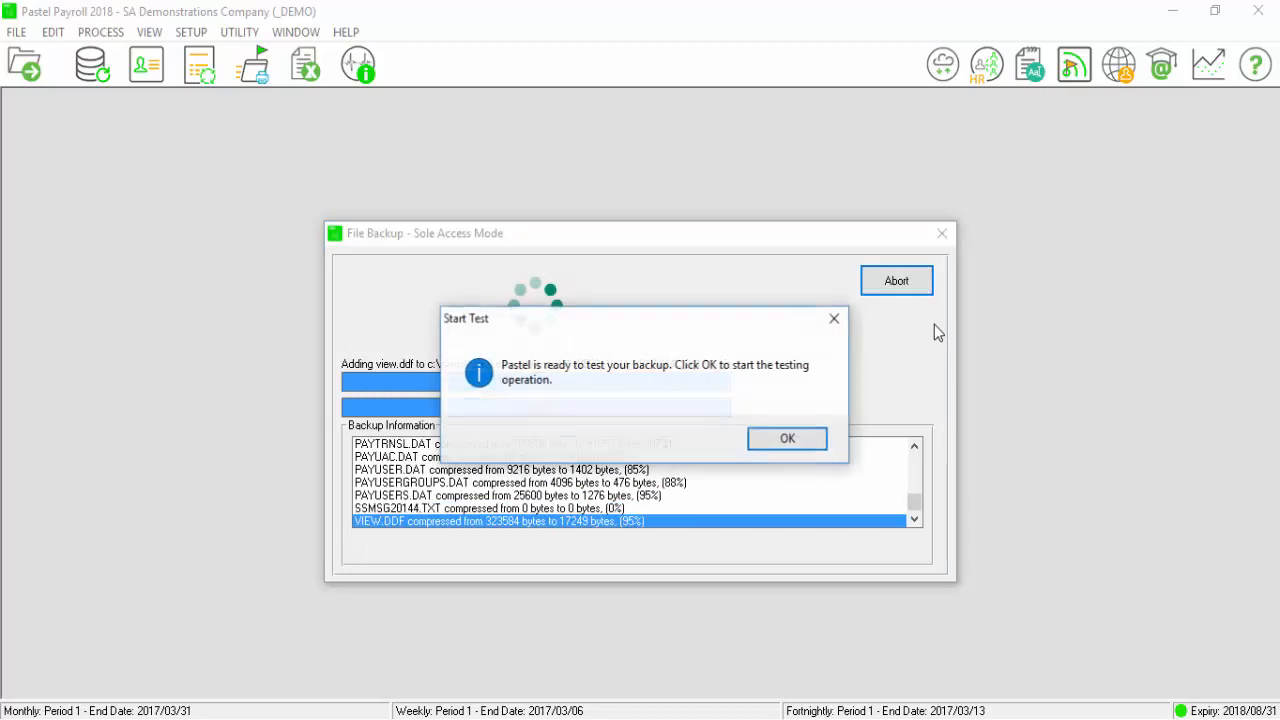
click(828, 442)
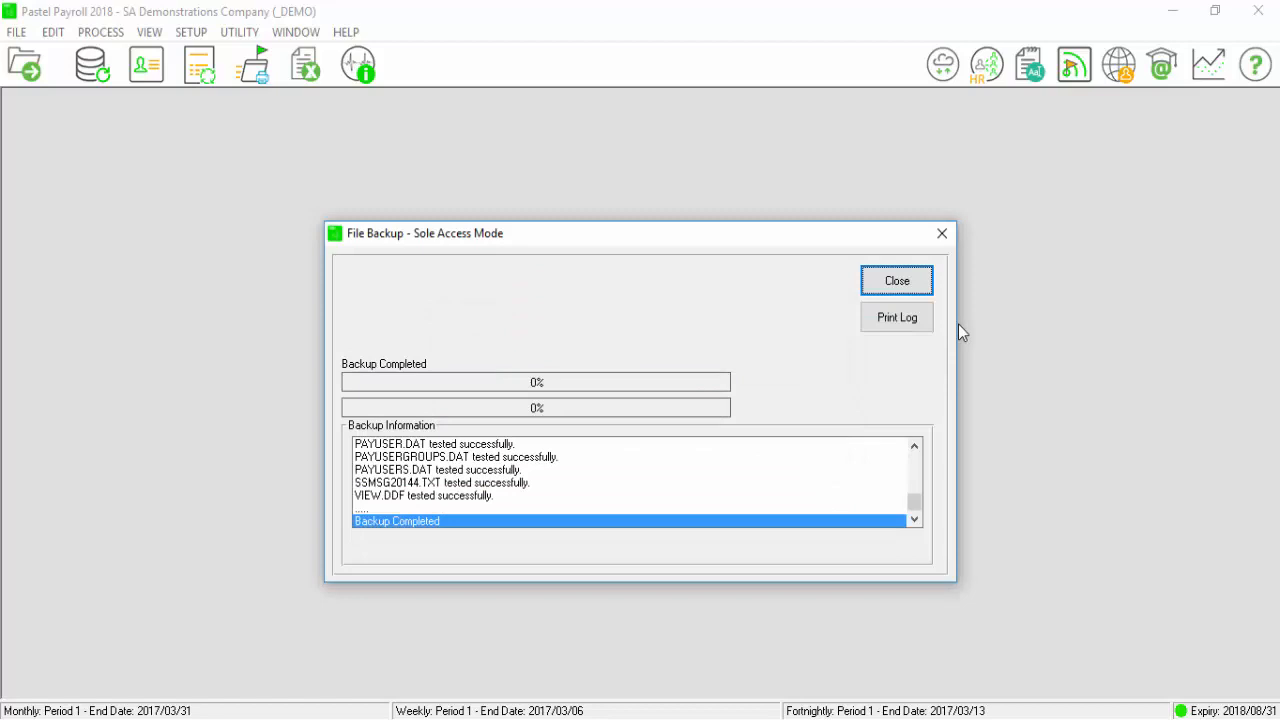
click(910, 281)
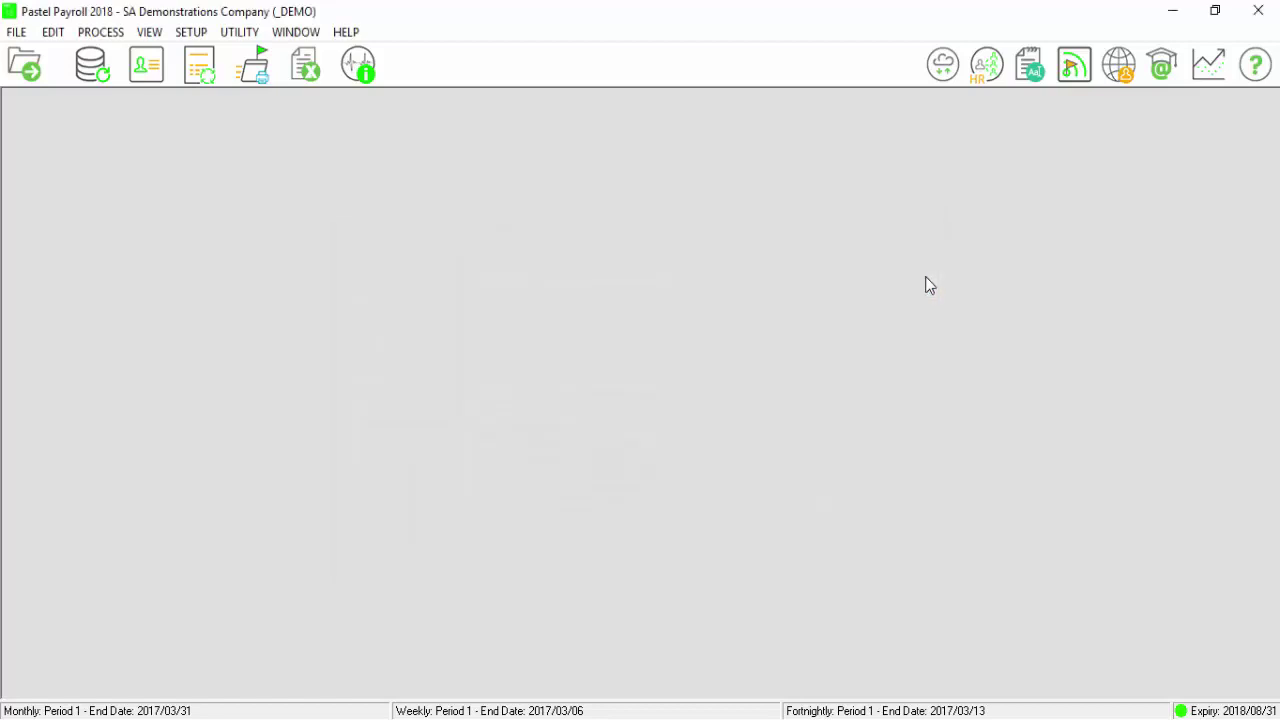
Launch the Payroll Run Assistant and choose 'Perform the final calculation without printing payslips'.
click(101, 32)
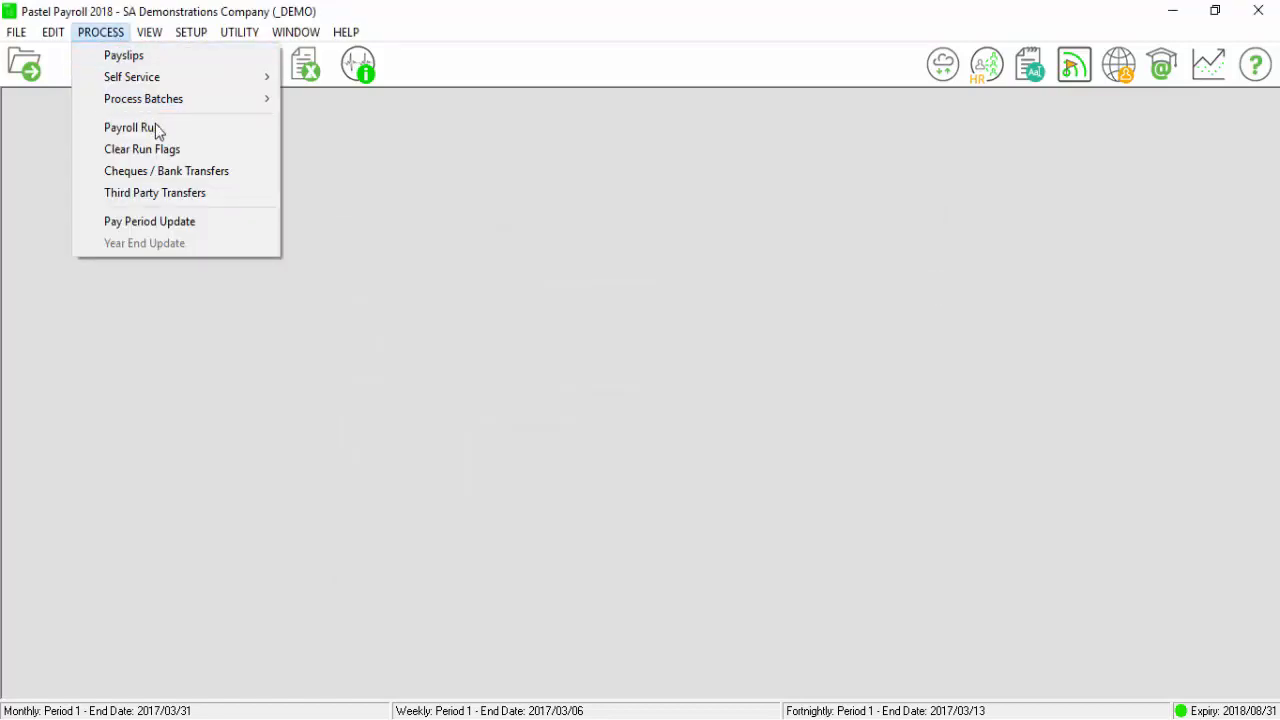
click(202, 138)
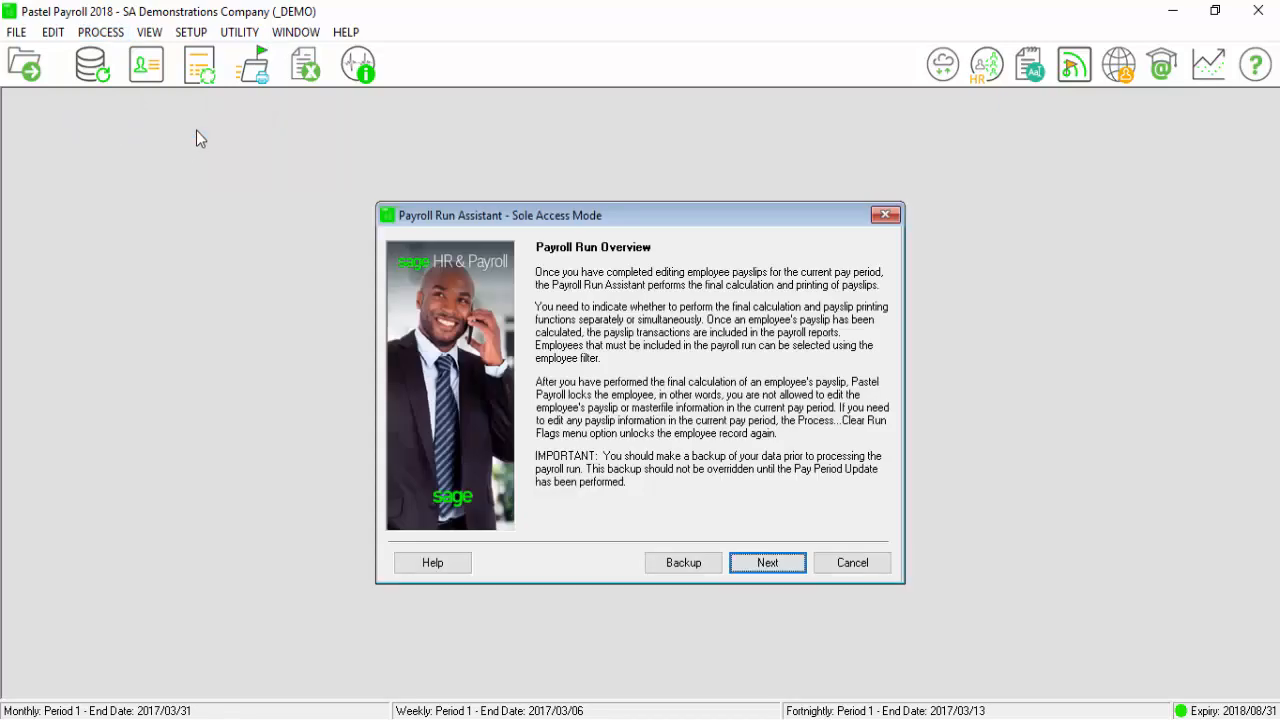
click(790, 562)
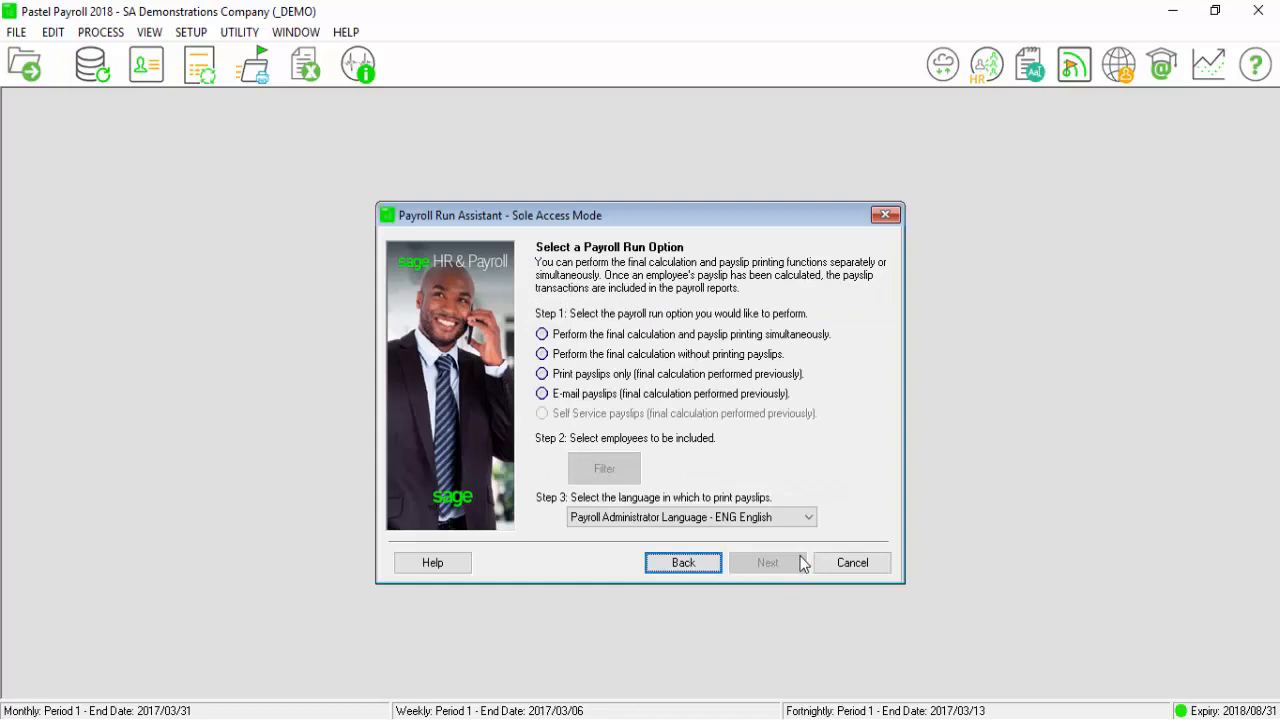
click(687, 355)
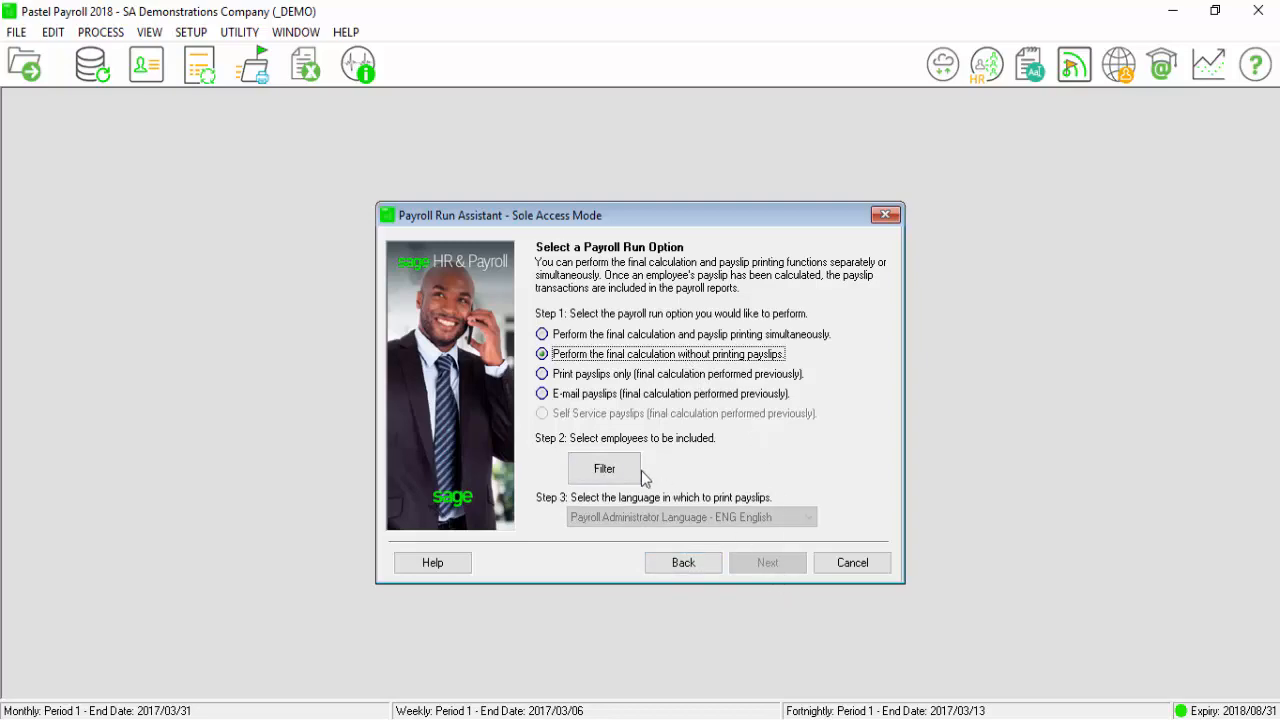
Filter in all six employees, process the final calculation and finish the assistant.
click(604, 468)
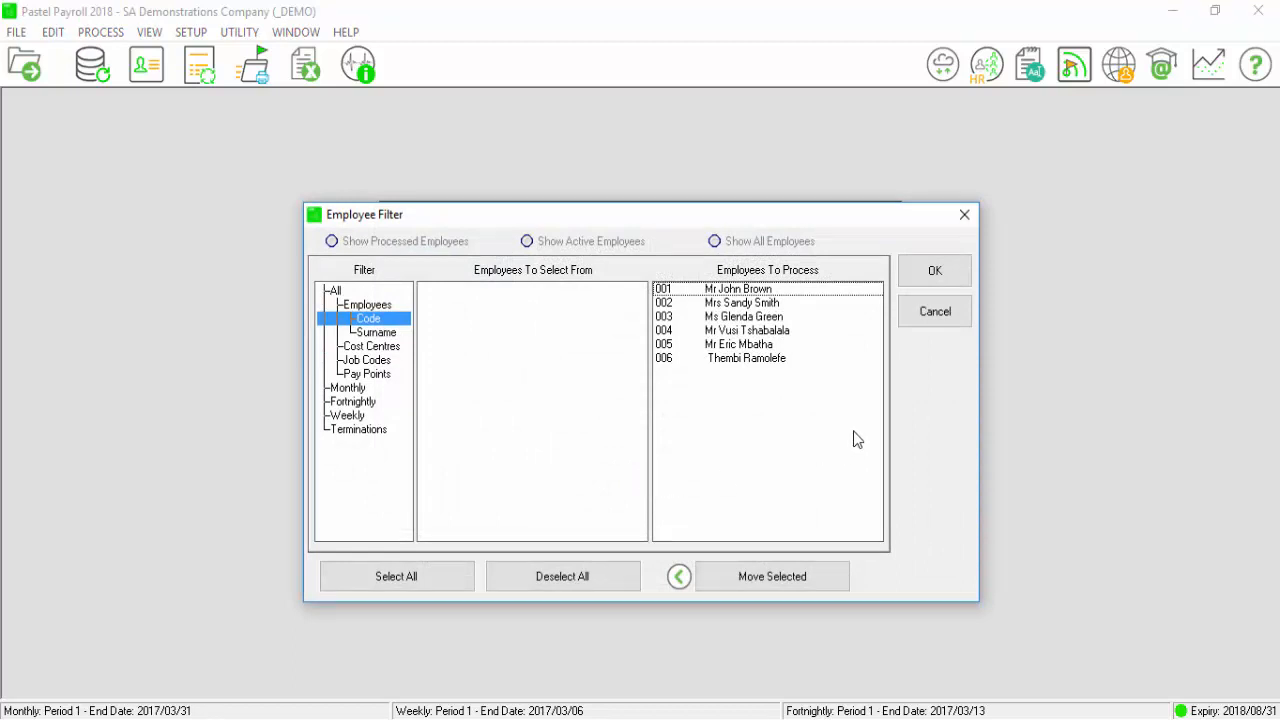
click(935, 271)
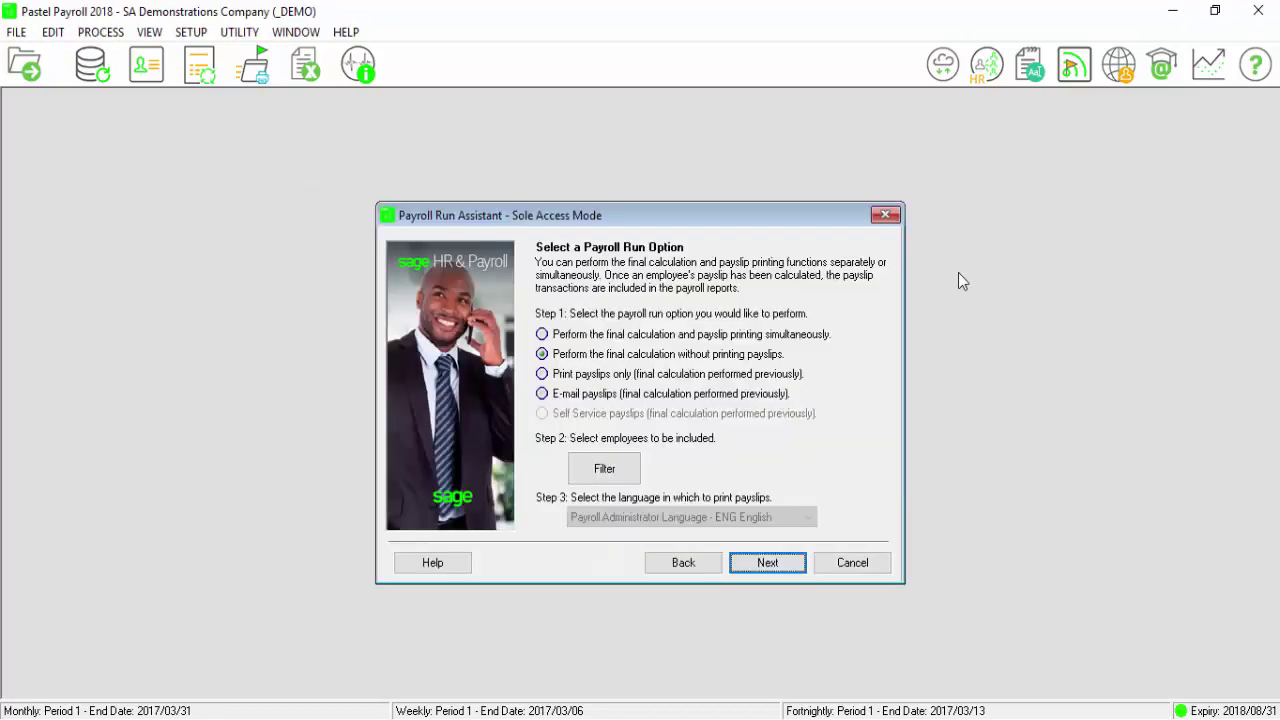
click(767, 562)
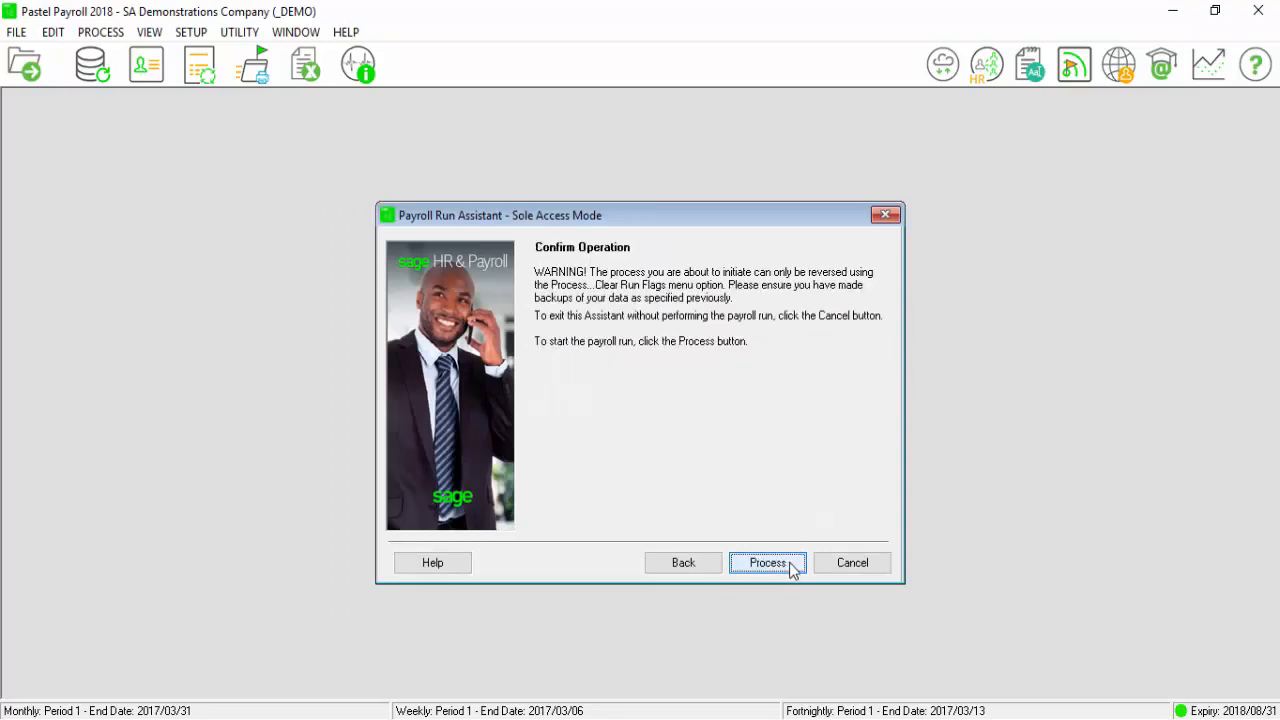
click(792, 568)
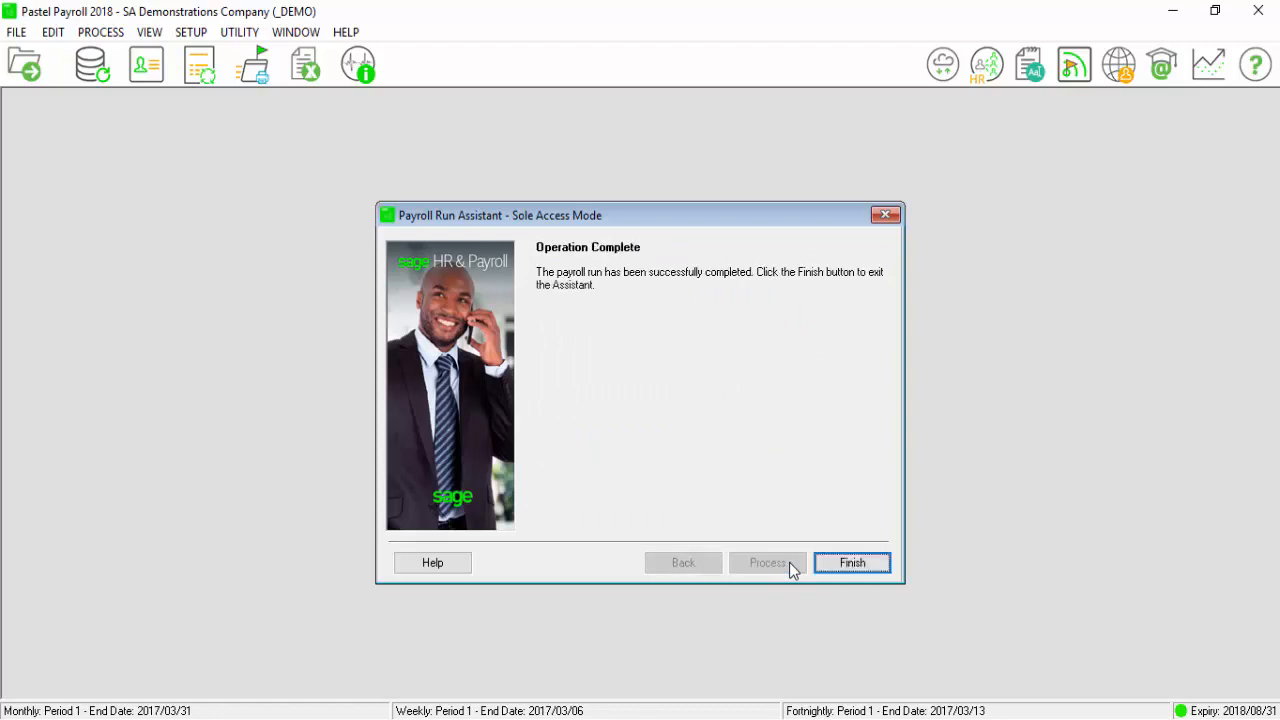
click(880, 563)
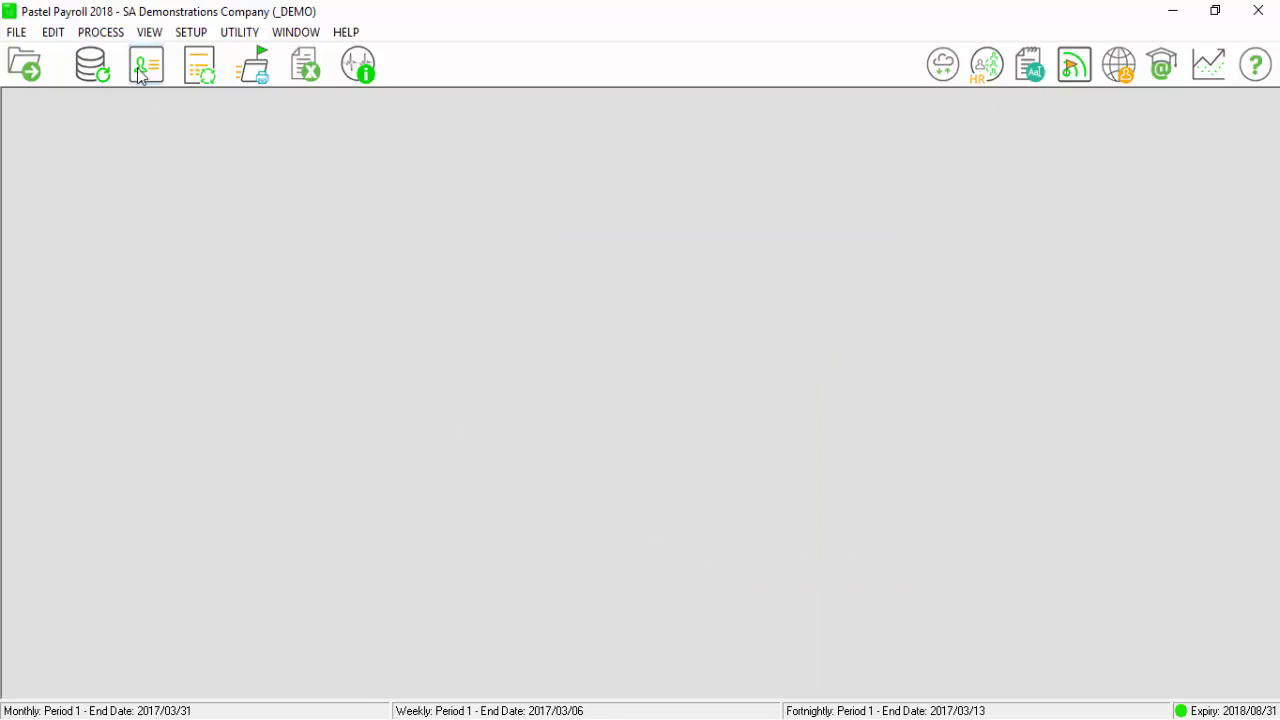
Launch another Payroll Run and choose 'Print payslips only (final calculation performed previously)'.
click(101, 32)
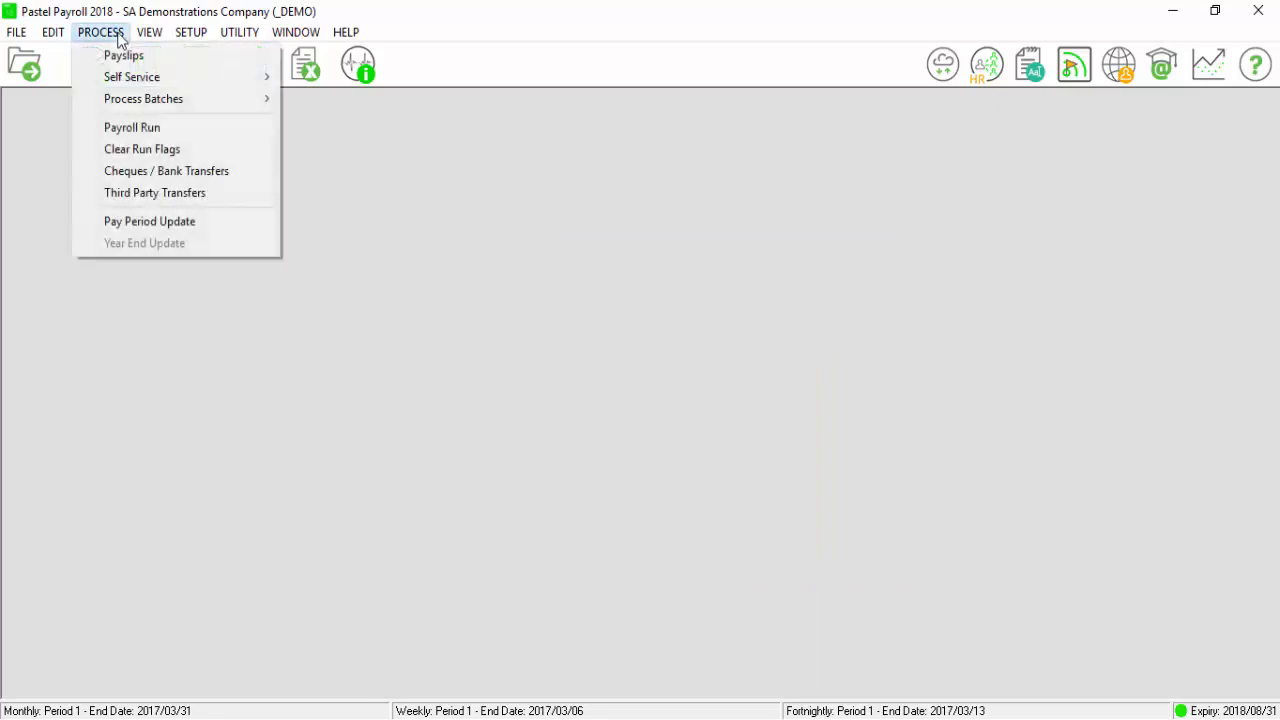
click(186, 132)
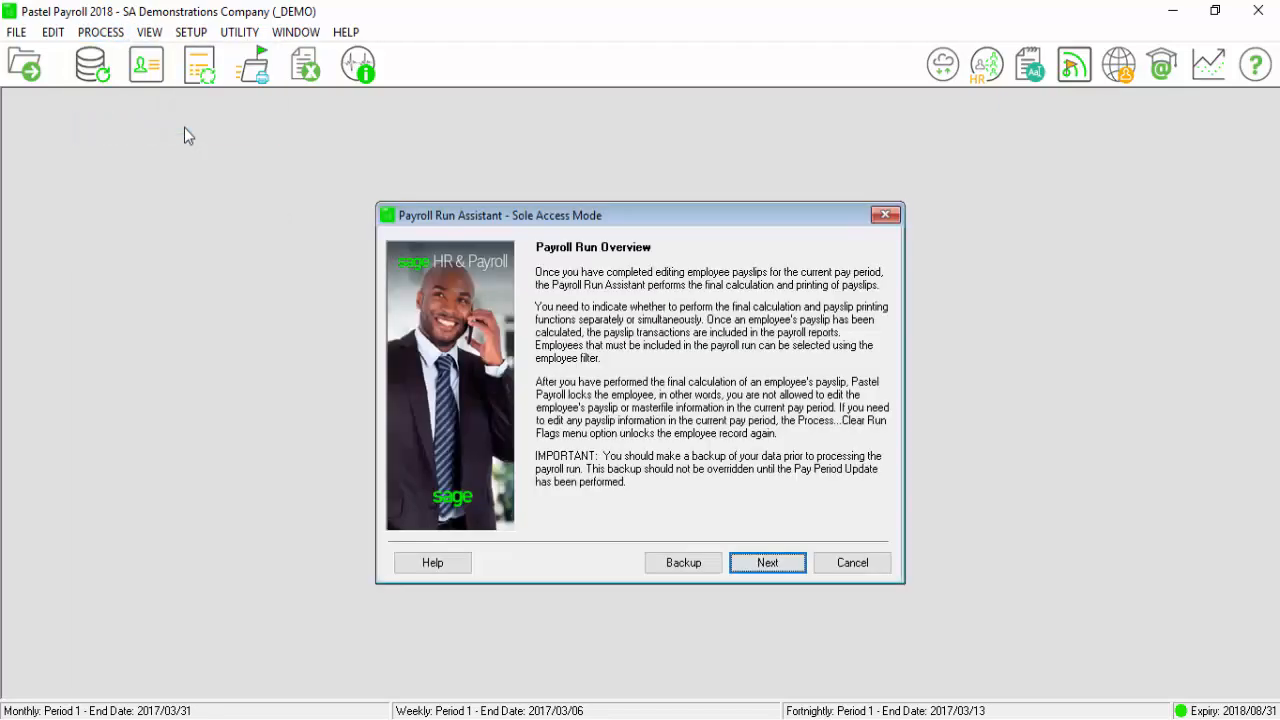
click(767, 562)
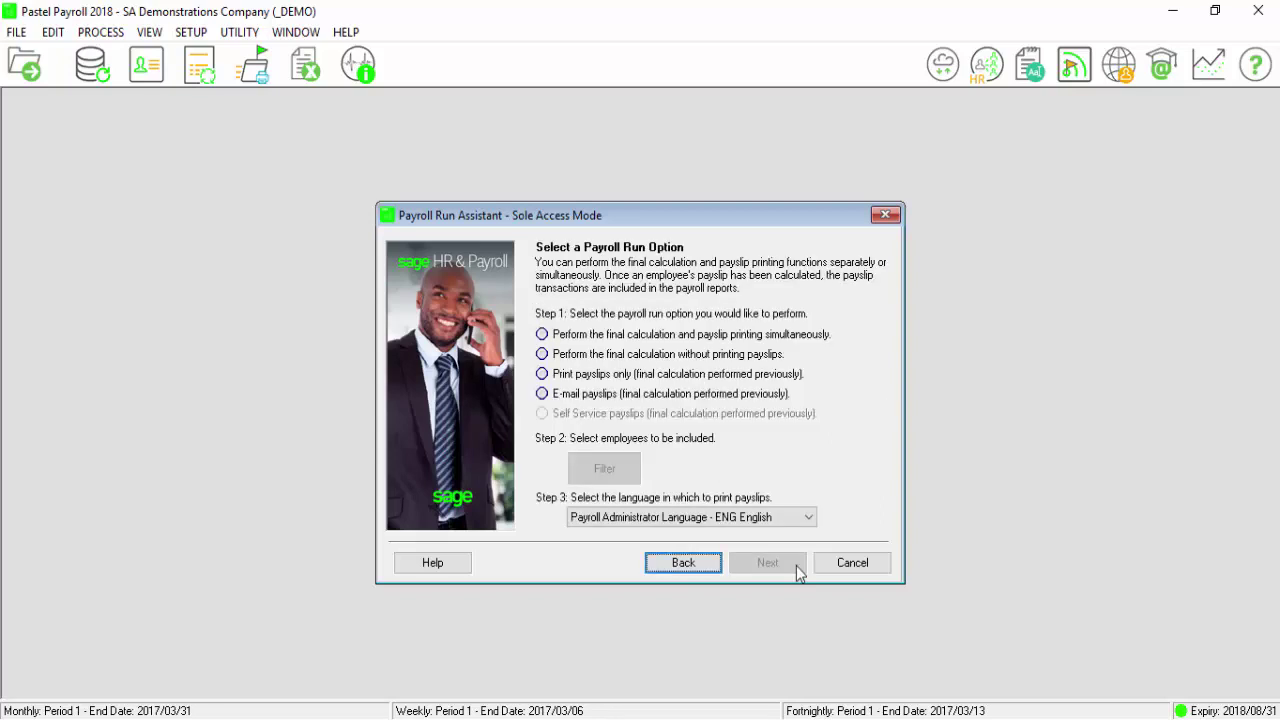
click(612, 376)
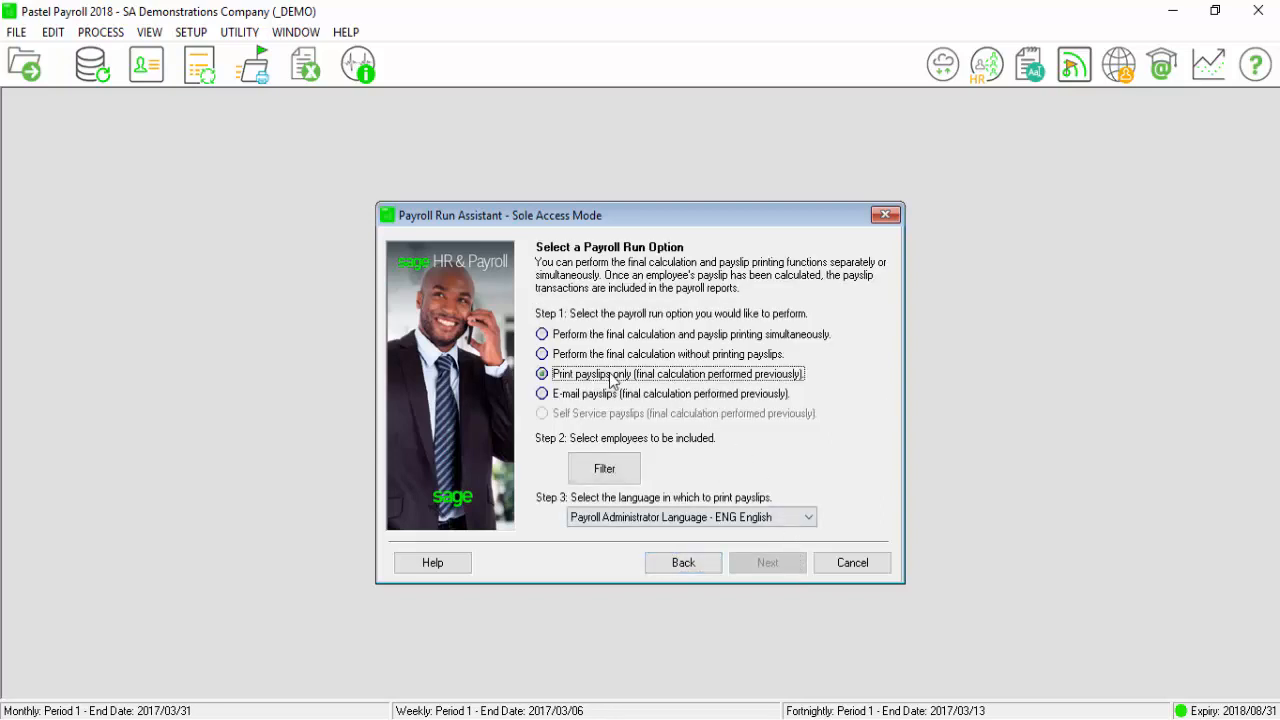
Filter in all six employees for printing and advance to Confirm Operation.
click(628, 469)
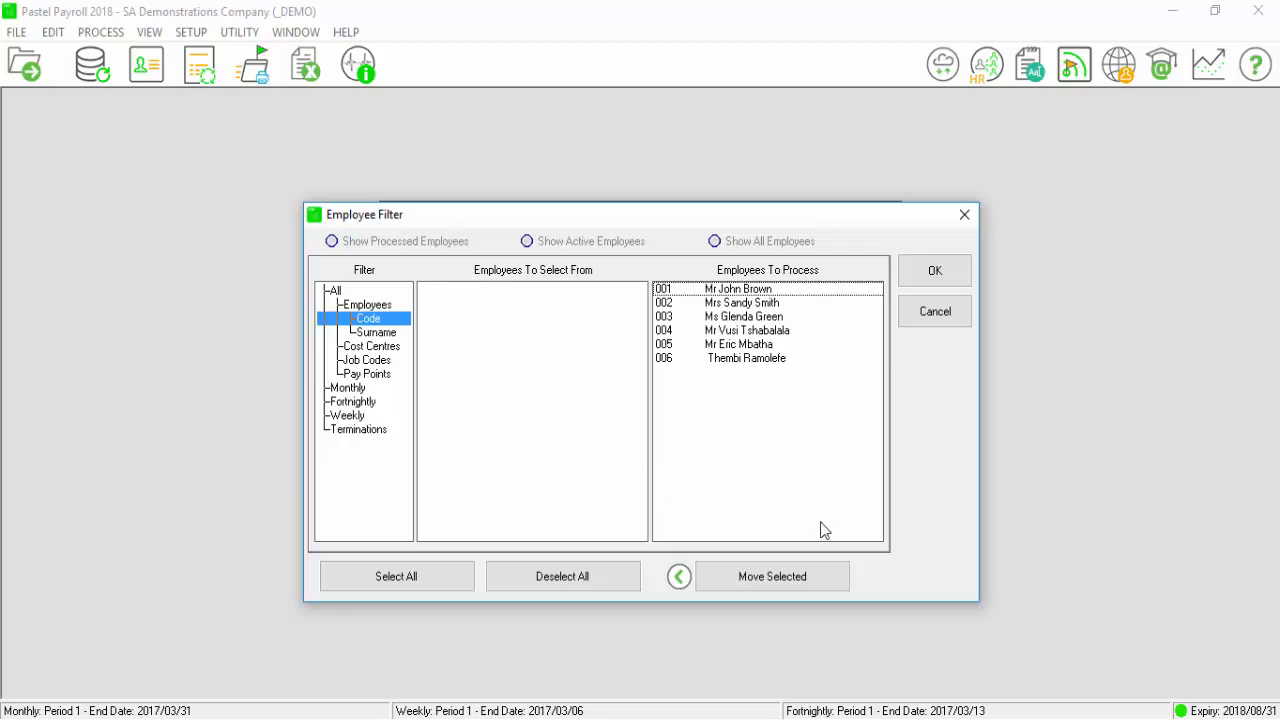
click(968, 271)
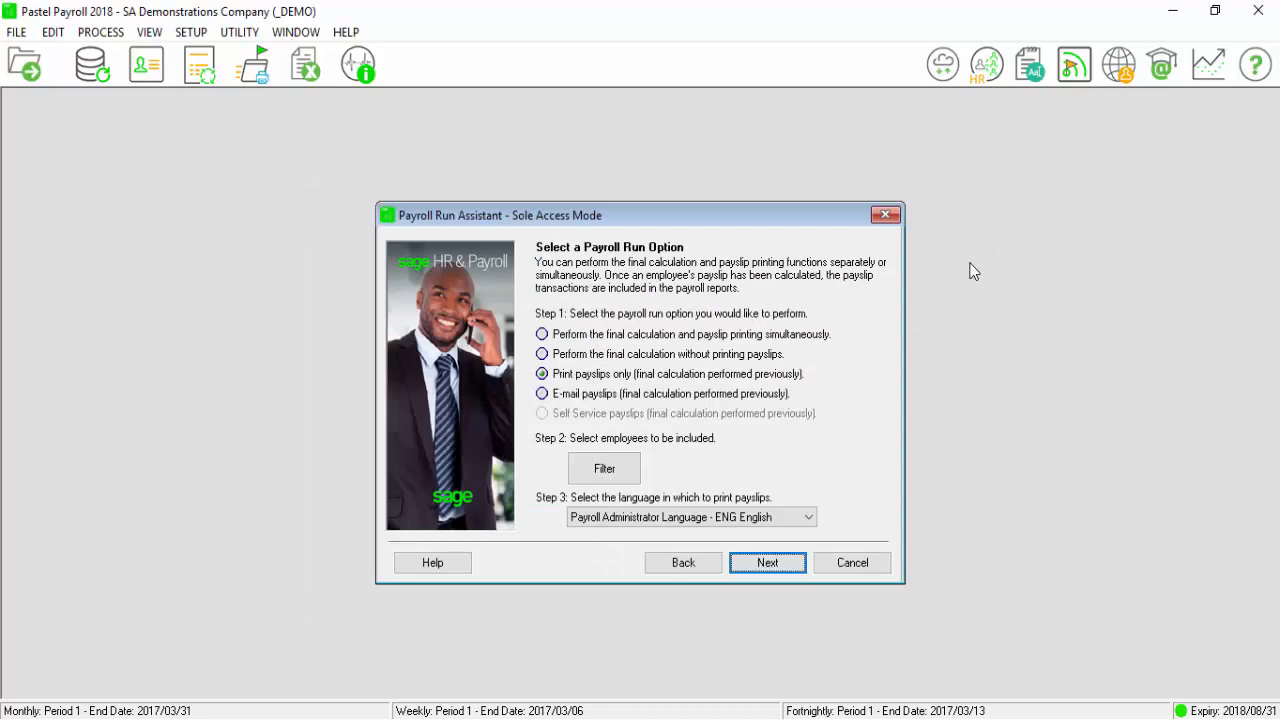
click(790, 563)
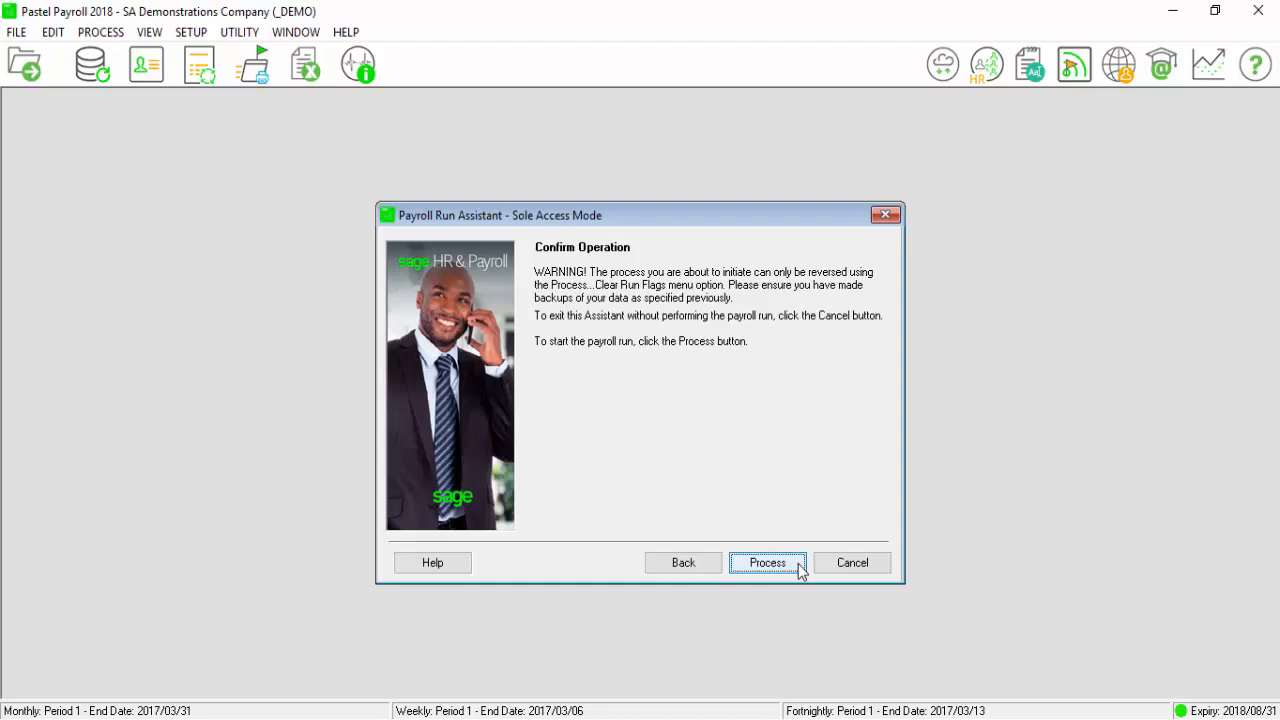
Process the payslip print on the Payroll Support Kyocera printer and finish the assistant.
click(800, 568)
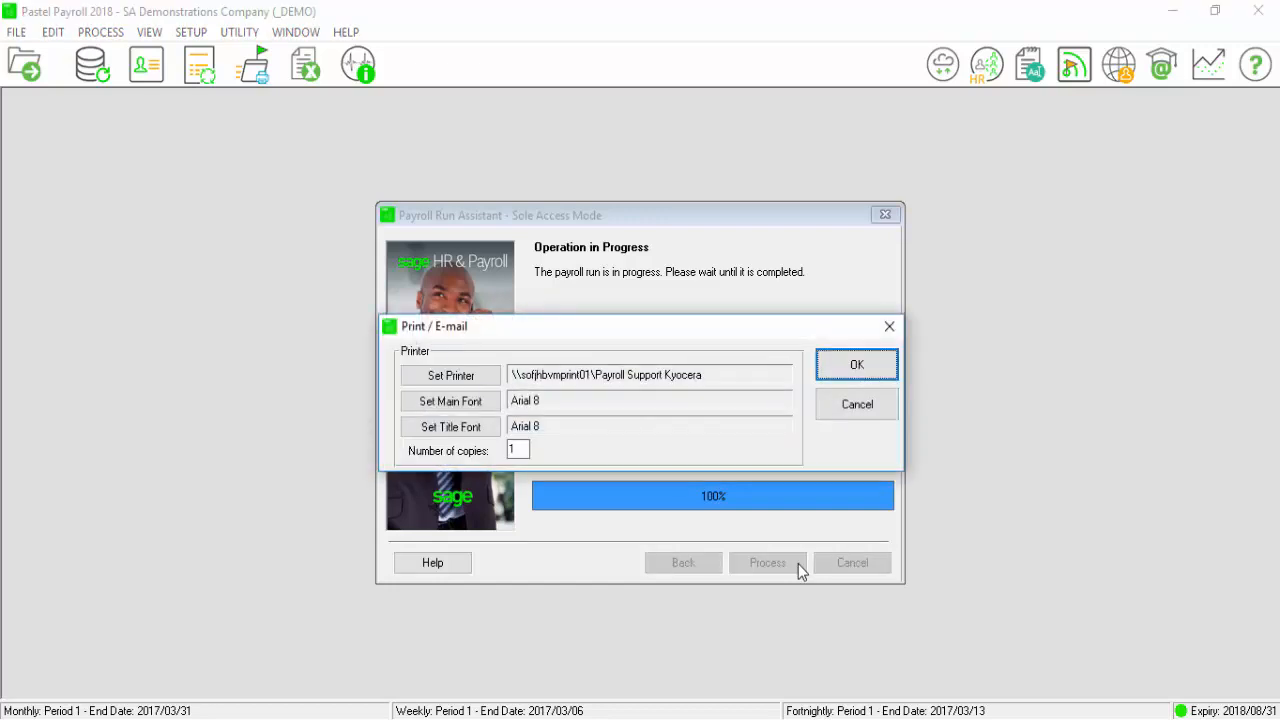
click(857, 364)
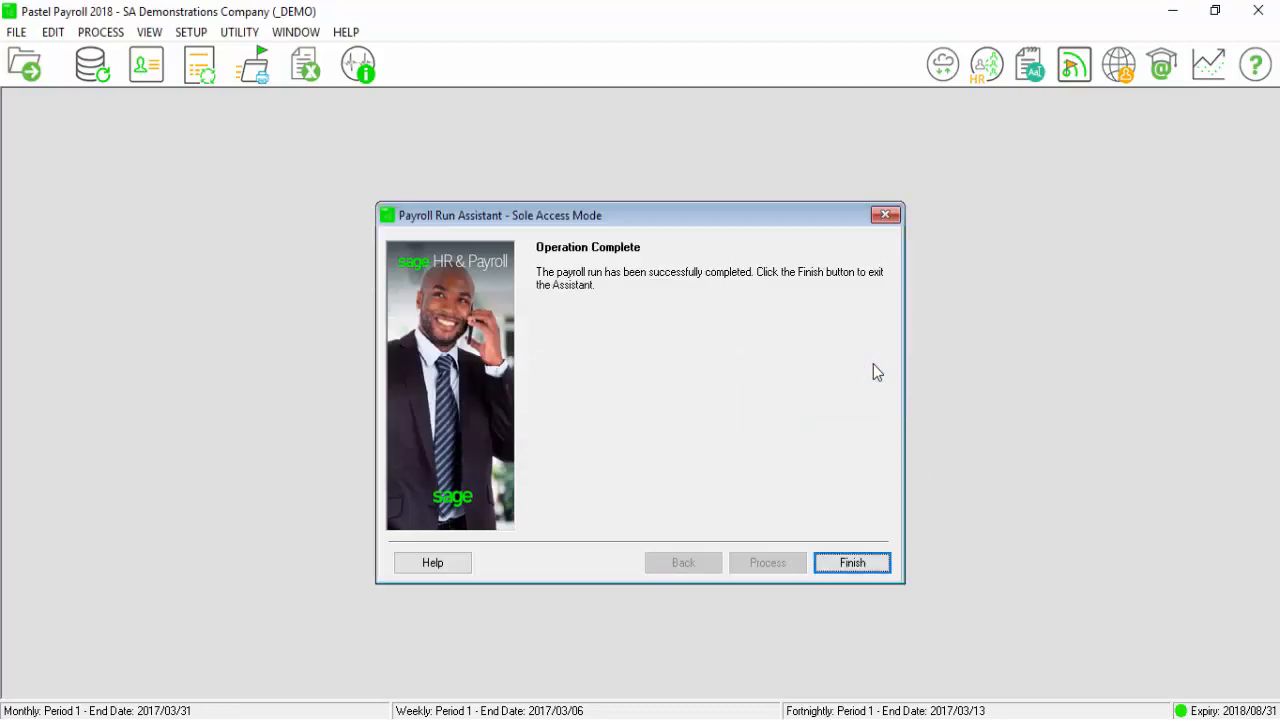
click(882, 573)
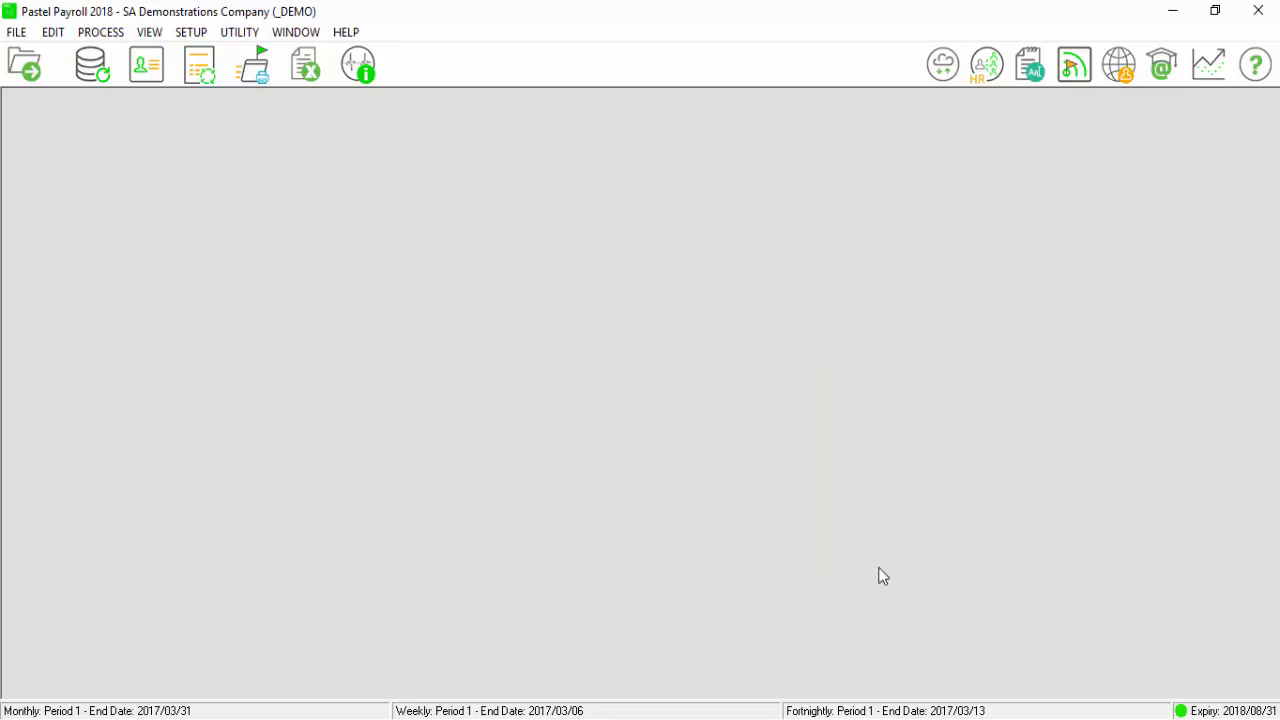